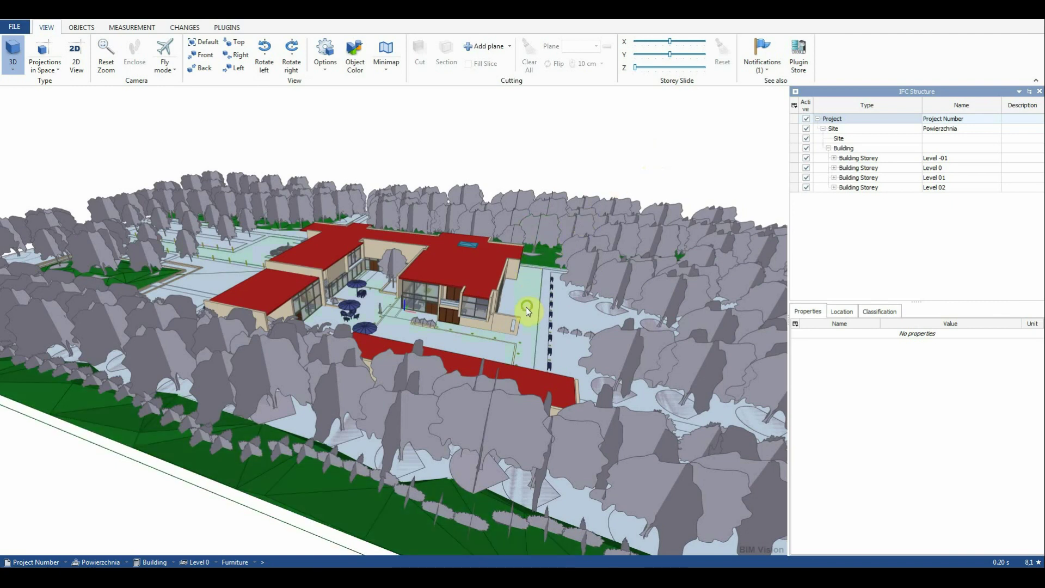
Orbit the mansion model to view the building from above.
{"action": "left_click_drag", "start_coordinate": [526, 307], "coordinate": [506, 326]}
{"action": "left_click_drag", "start_coordinate": [466, 284], "coordinate": [442, 267]}
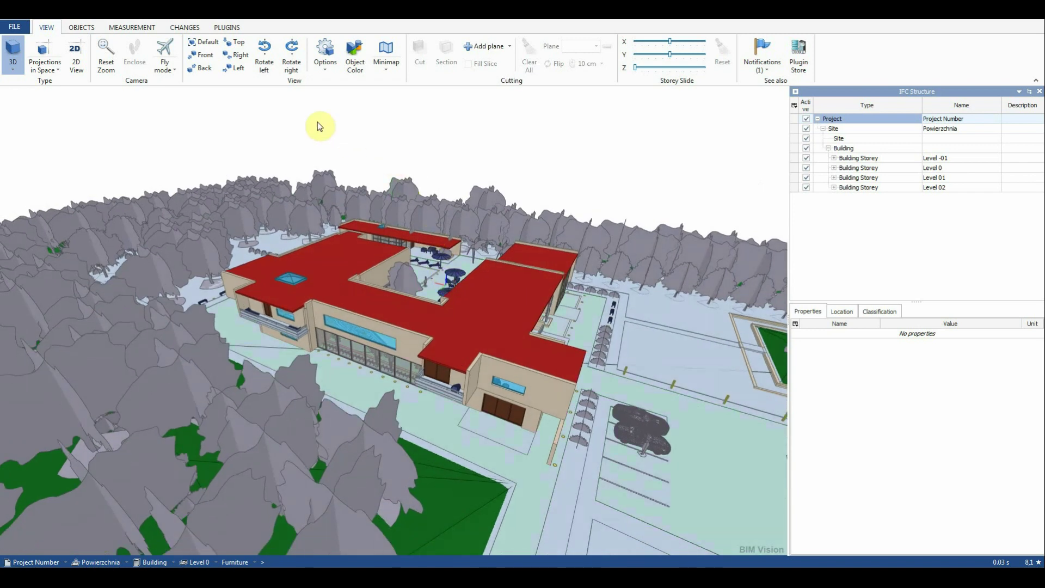
Group the model objects by IfcEntity and select all IfcFurnishingElement objects.
{"action": "left_click", "coordinate": [226, 27]}
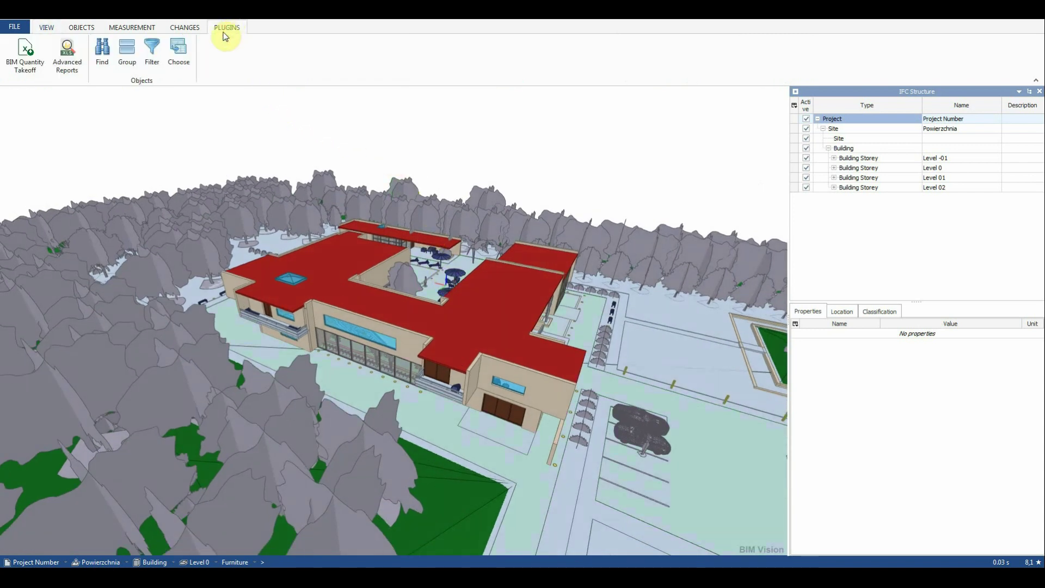
{"action": "left_click", "coordinate": [128, 61]}
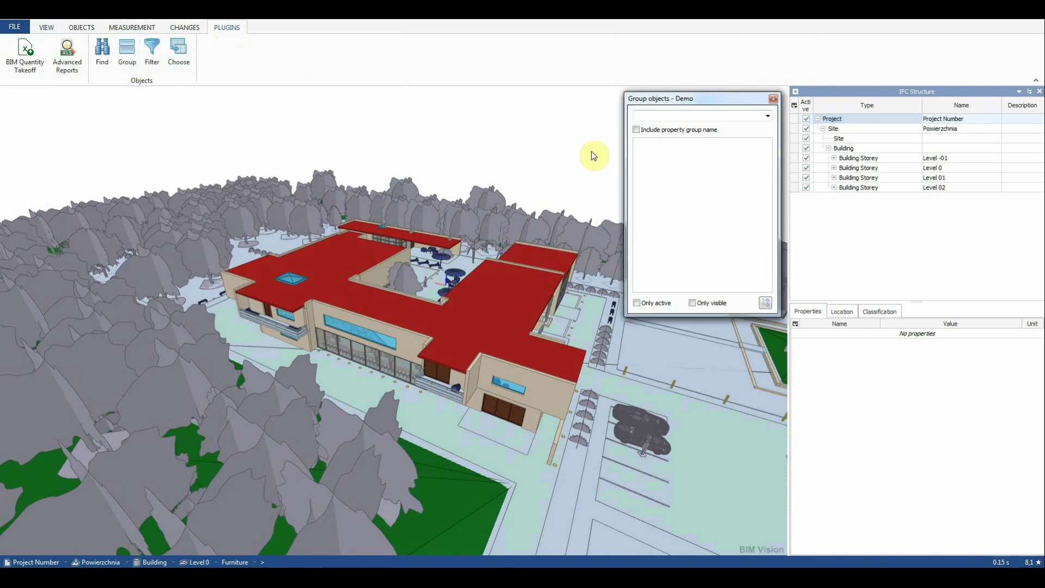
{"action": "left_click", "coordinate": [768, 117]}
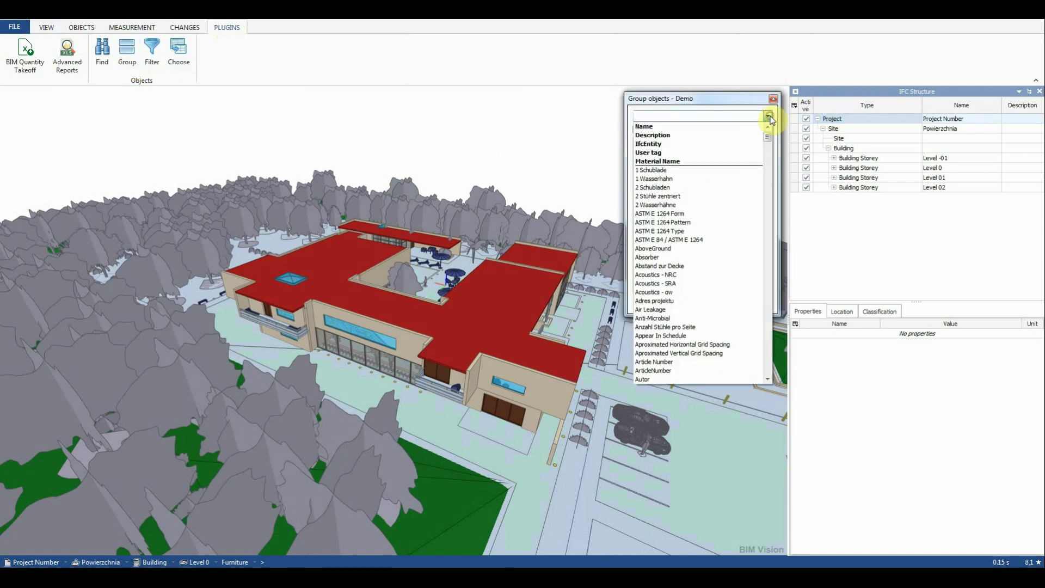
{"action": "left_click", "coordinate": [689, 146]}
{"action": "left_click", "coordinate": [685, 145]}
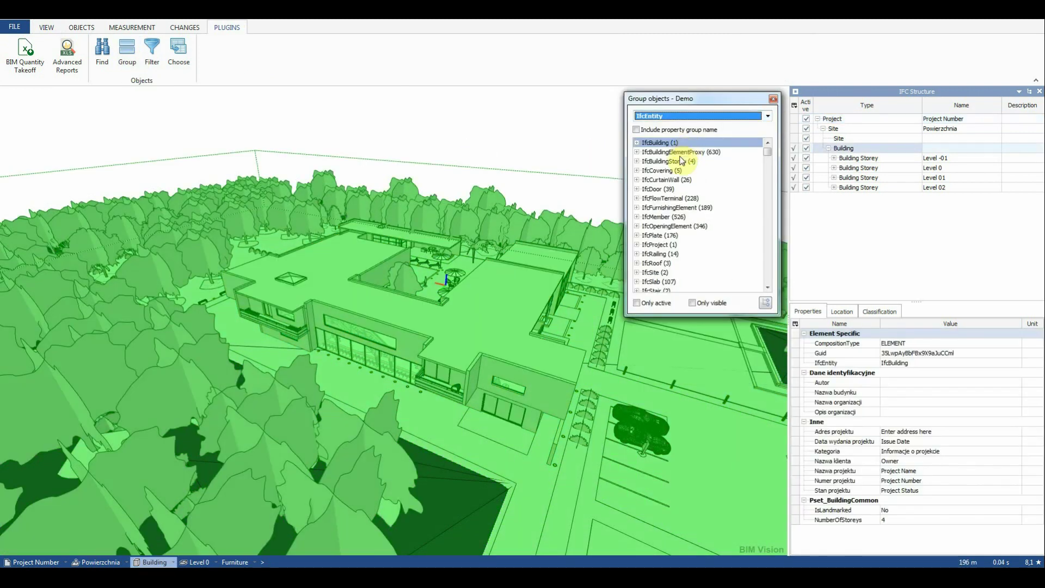
{"action": "left_click", "coordinate": [669, 208]}
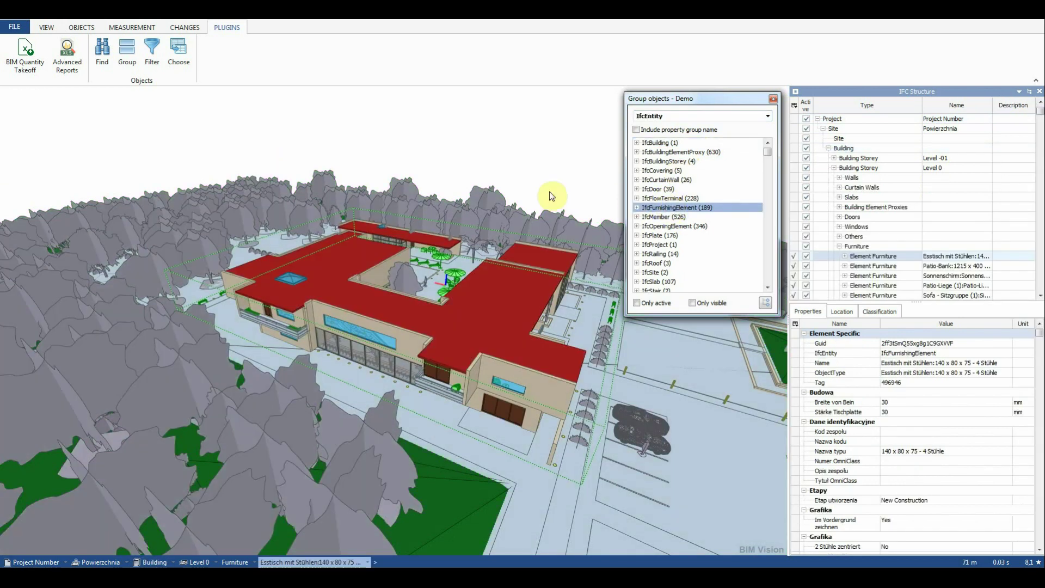
Hide all unselected elements so only the 189 furniture objects remain visible.
{"action": "left_click", "coordinate": [81, 27]}
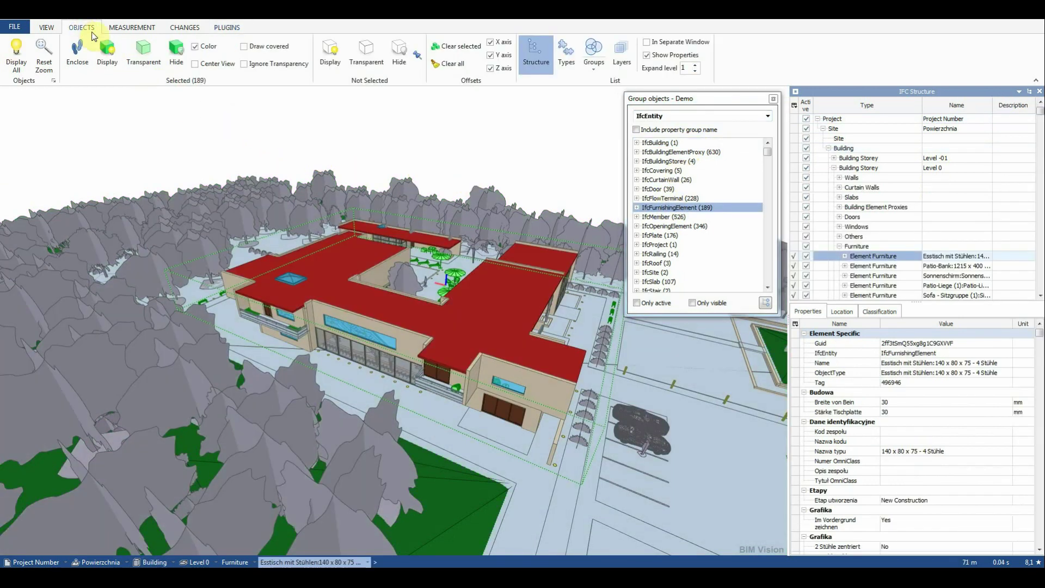
{"action": "left_click", "coordinate": [399, 62]}
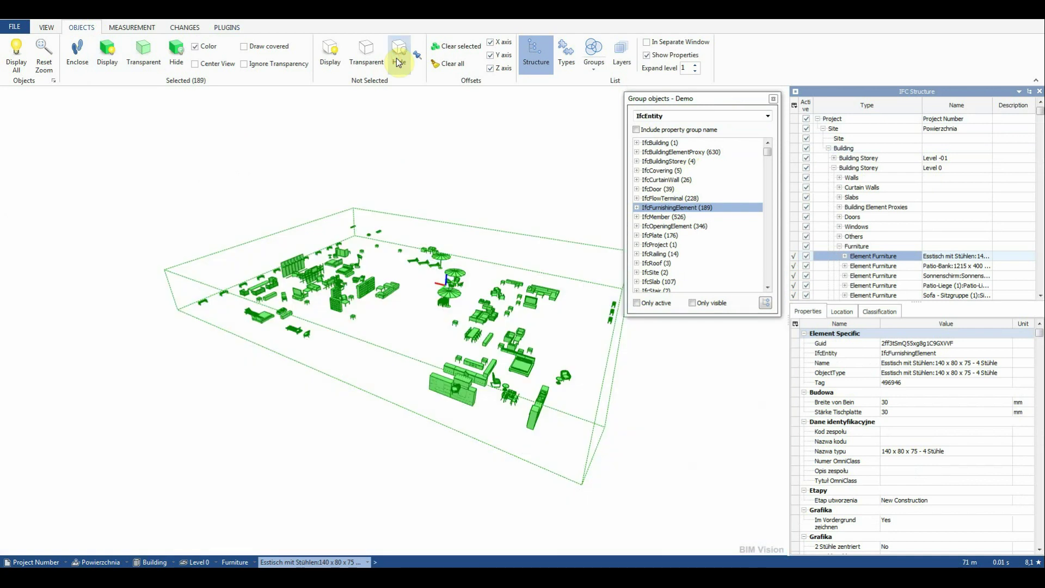
{"action": "left_click_drag", "start_coordinate": [438, 255], "coordinate": [390, 319]}
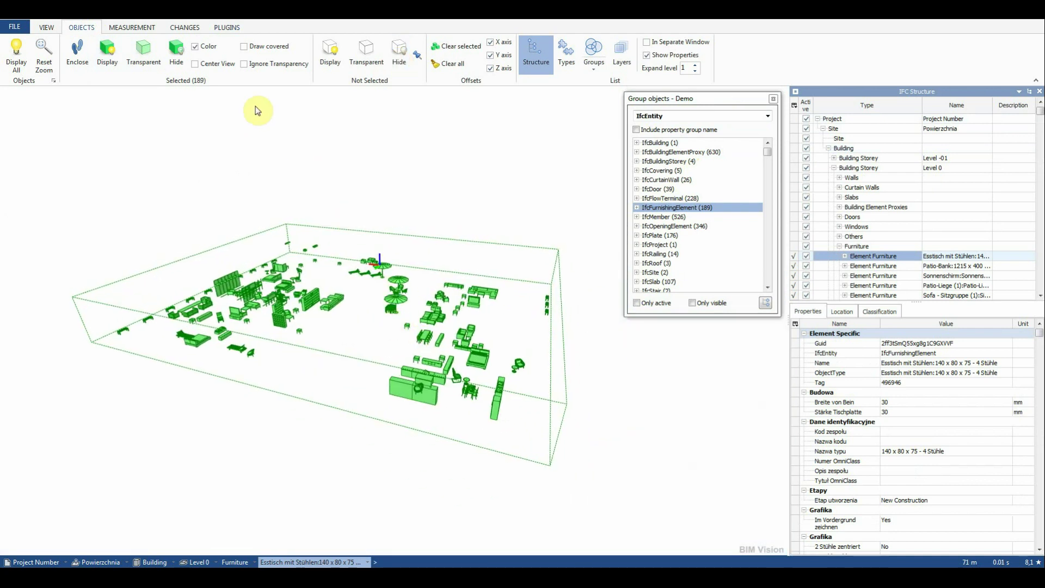
Start a BIM Quantity Takeoff that includes every furniture element.
{"action": "left_click", "coordinate": [224, 28]}
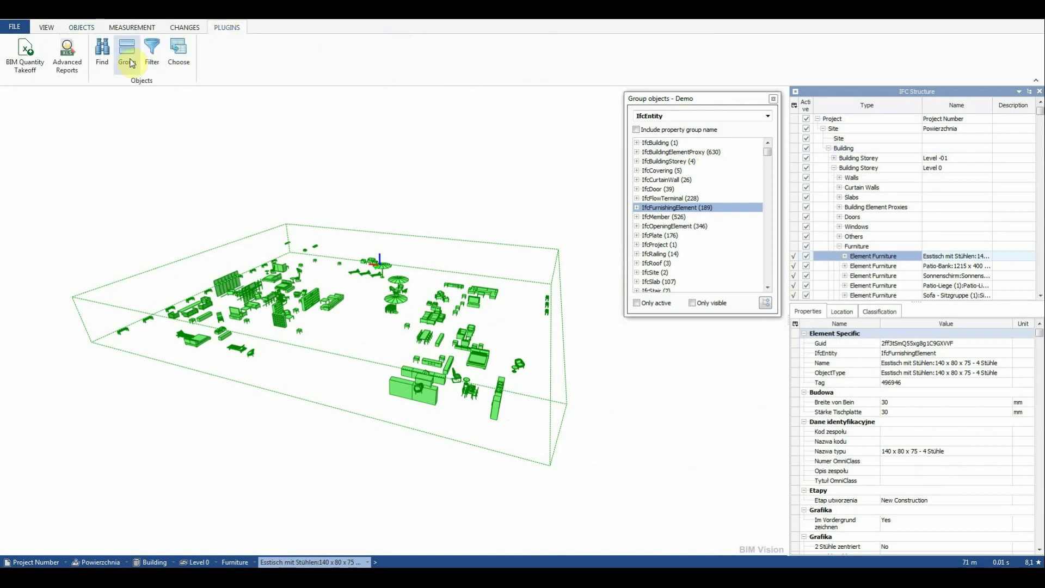
{"action": "left_click", "coordinate": [26, 55]}
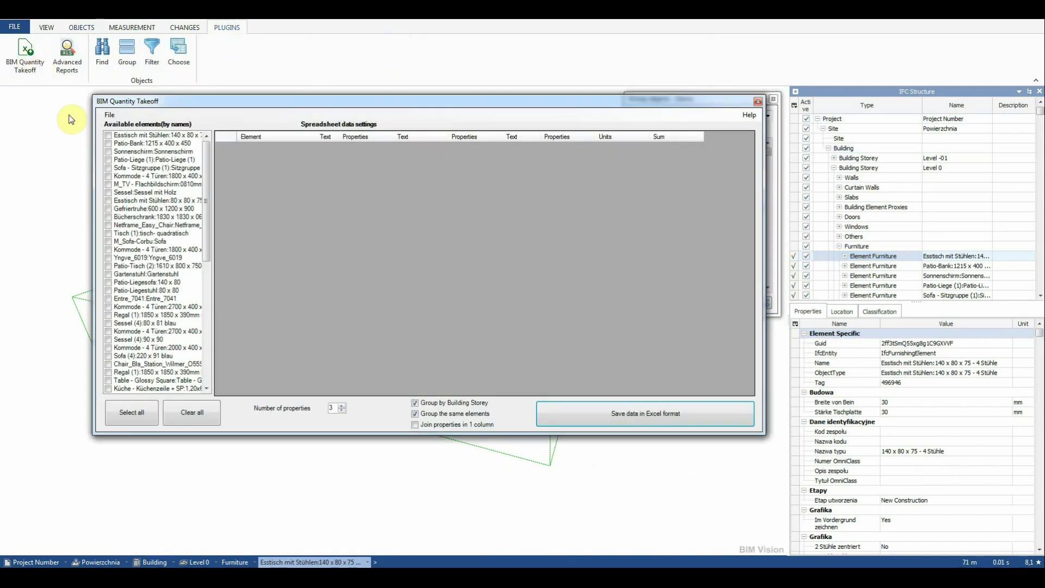
{"action": "left_click", "coordinate": [144, 414]}
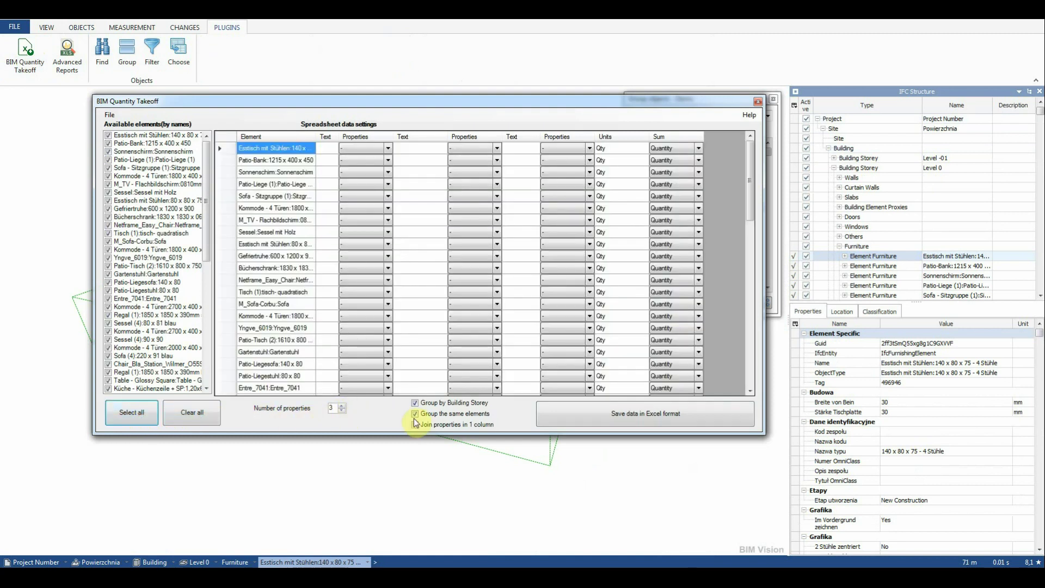
Set Poziom as the Netframe row's first property.
{"action": "left_click", "coordinate": [388, 280]}
{"action": "left_click", "coordinate": [389, 278]}
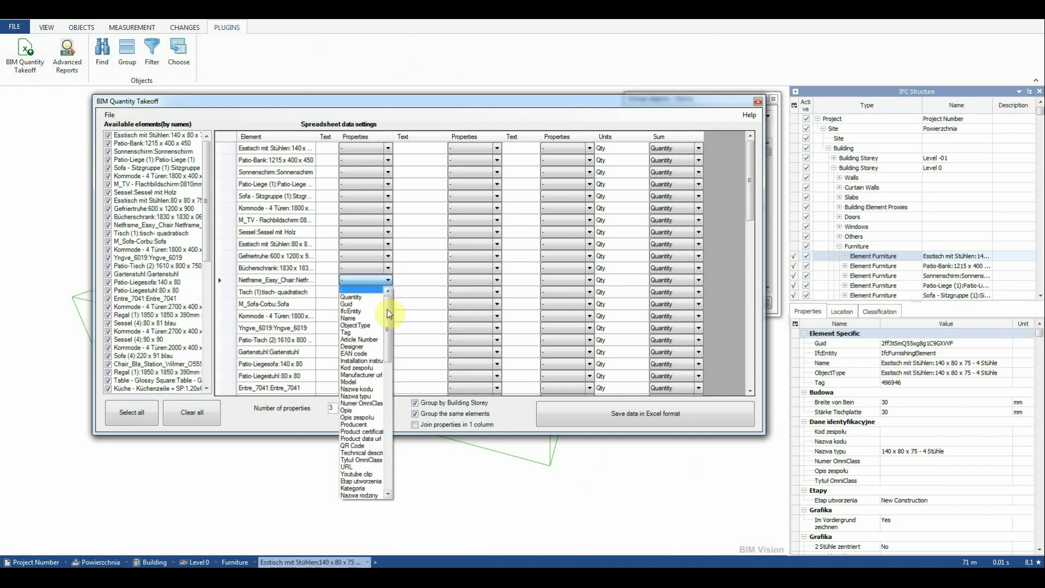
{"action": "left_click_drag", "start_coordinate": [388, 313], "coordinate": [395, 413]}
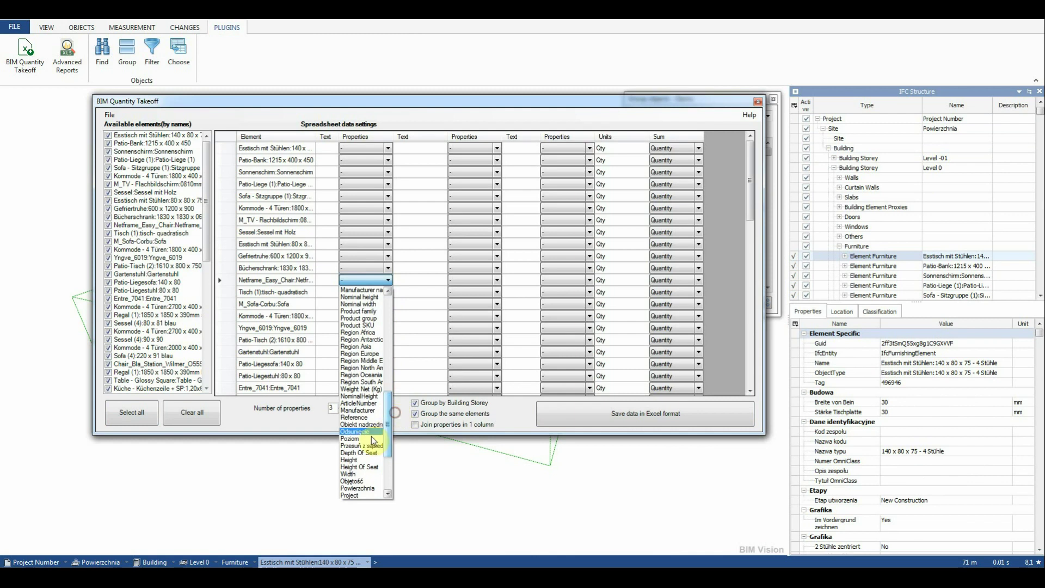
{"action": "left_click", "coordinate": [373, 439]}
Label the next text column 'Producent' and choose Producent as the second property.
{"action": "left_click", "coordinate": [422, 281]}
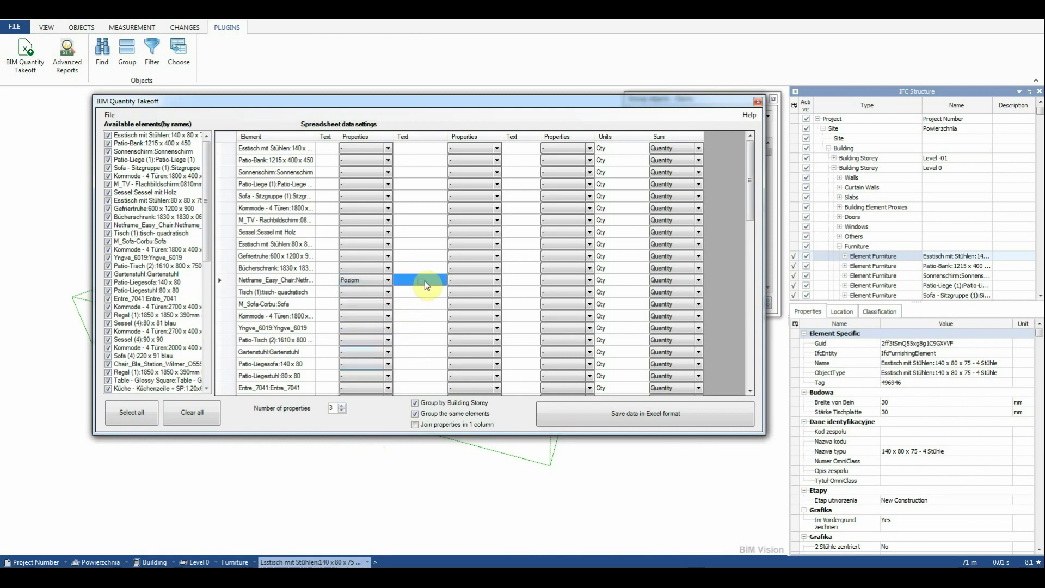
{"action": "type", "text": "Producent:"}
{"action": "left_click", "coordinate": [499, 280]}
{"action": "left_click", "coordinate": [500, 280]}
{"action": "left_click_drag", "start_coordinate": [498, 318], "coordinate": [499, 339]}
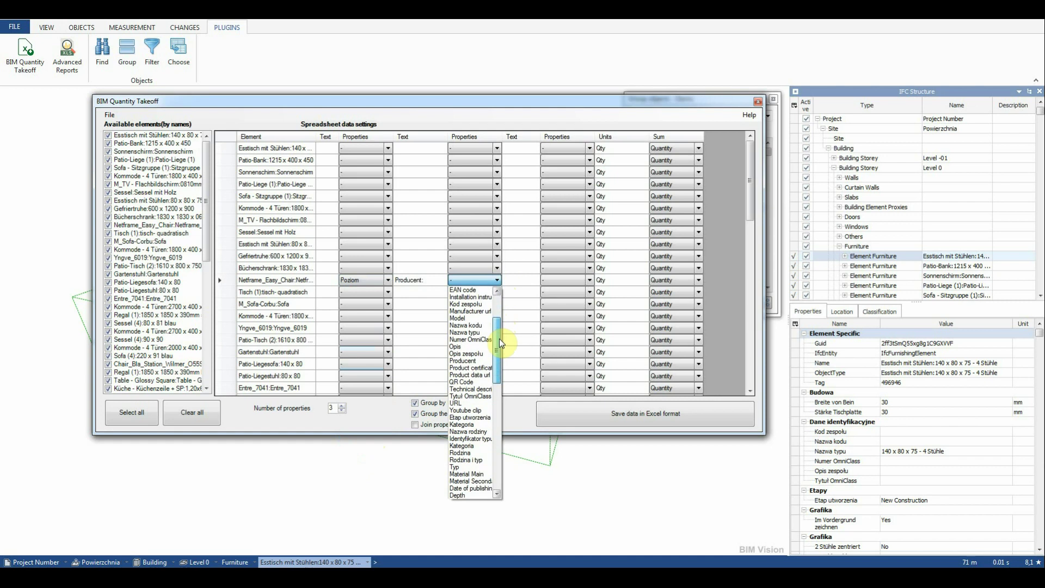
{"action": "left_click", "coordinate": [479, 358]}
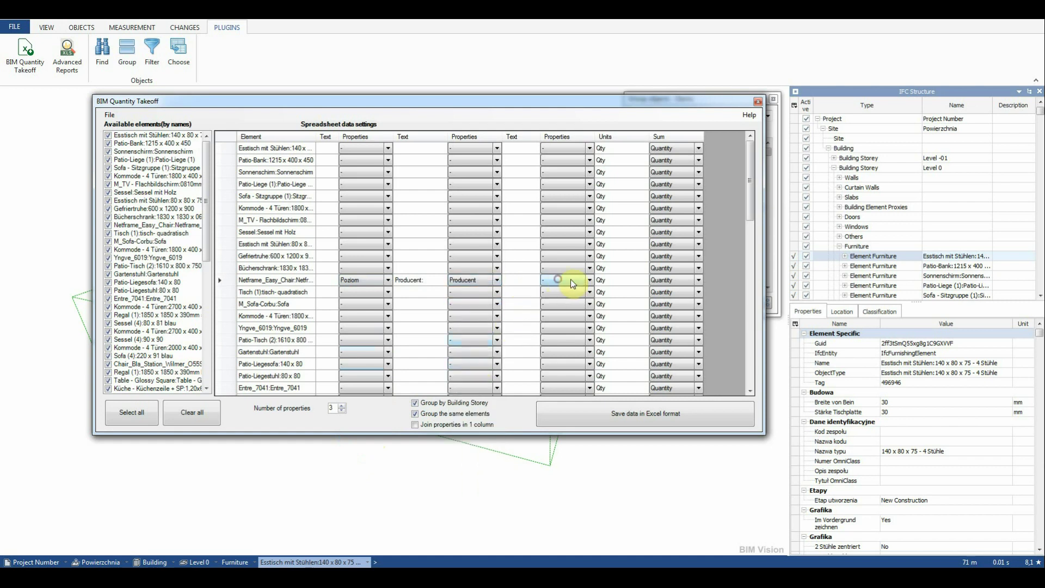
Choose Manufacturer url as the Netframe row's third property.
{"action": "left_click", "coordinate": [590, 280]}
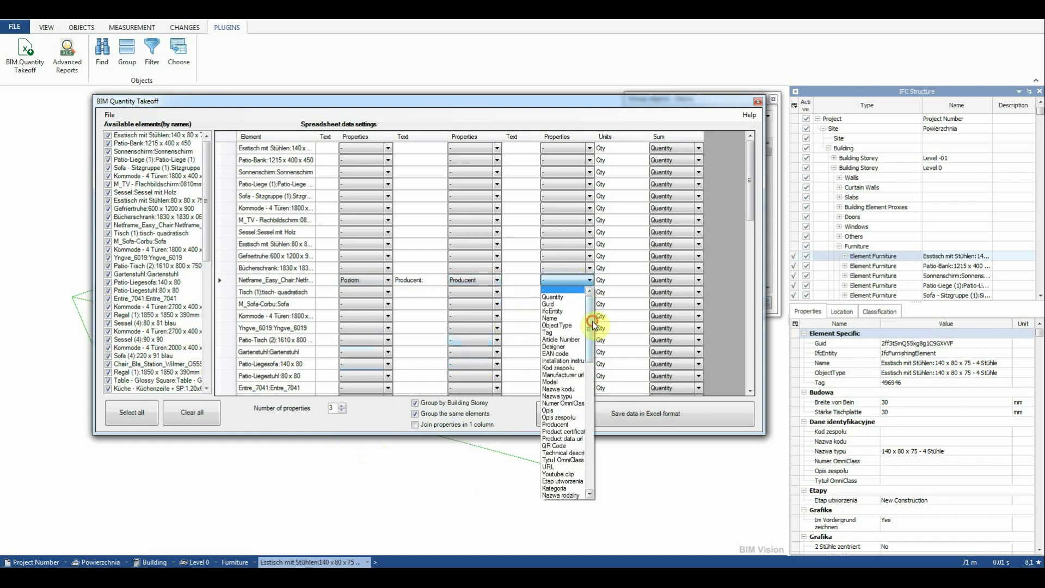
{"action": "scroll", "coordinate": [595, 326], "scroll_direction": "down", "scroll_amount": 1}
{"action": "left_click", "coordinate": [575, 372]}
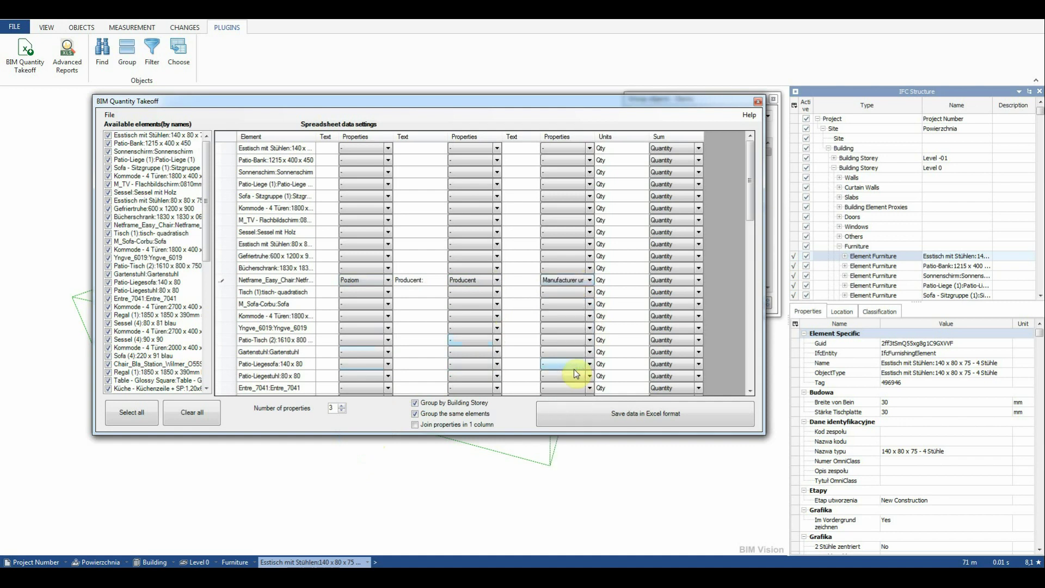
{"action": "left_click", "coordinate": [626, 279]}
{"action": "left_click", "coordinate": [683, 281]}
Copy the Netframe row's settings to all elements and save the settings as furniture_list.
{"action": "right_click", "coordinate": [684, 286]}
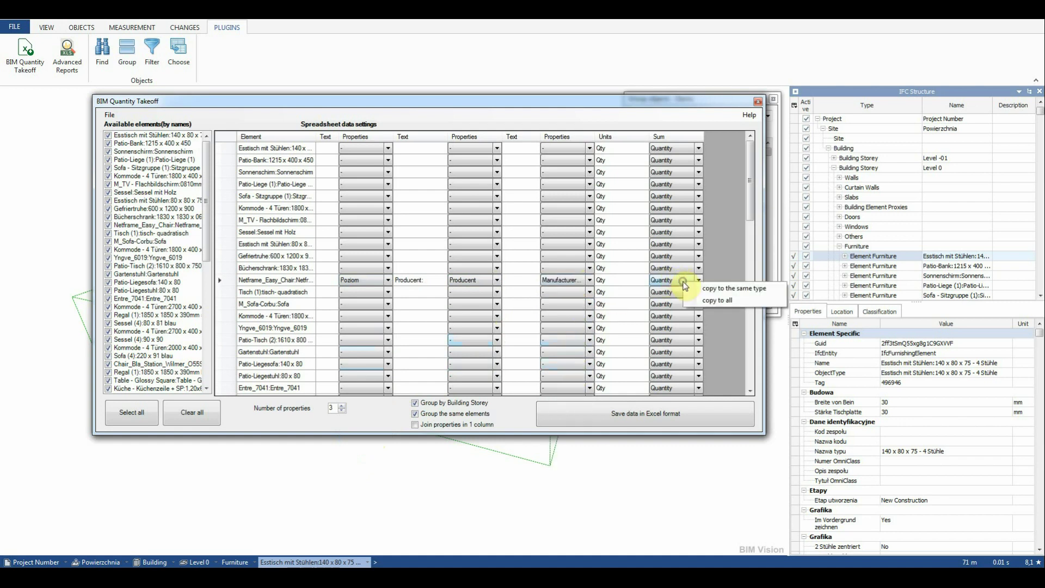
{"action": "left_click", "coordinate": [727, 301]}
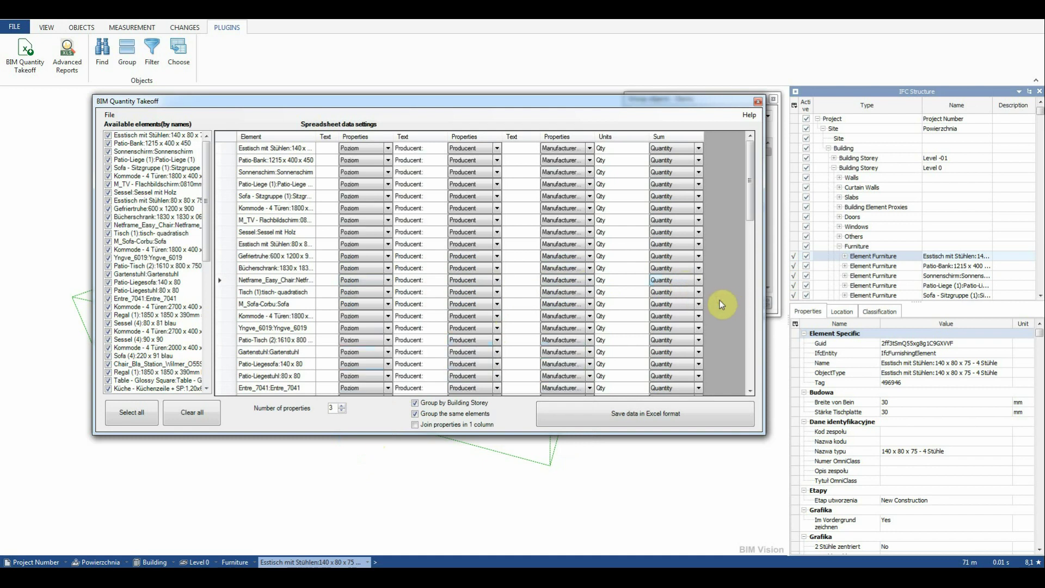
{"action": "left_click", "coordinate": [110, 116]}
{"action": "left_click", "coordinate": [152, 140]}
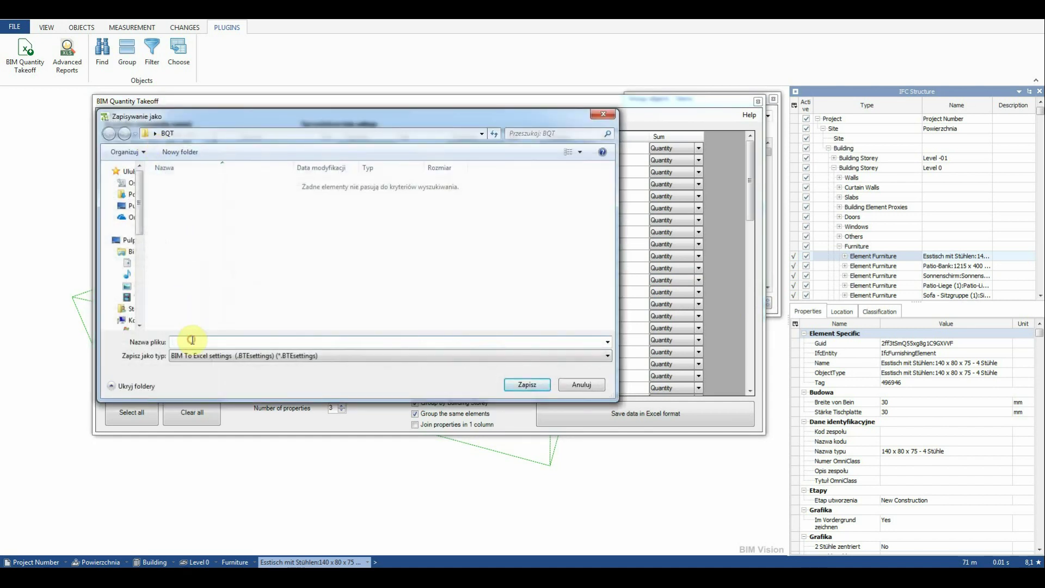
{"action": "type", "text": "furniture_list"}
Confirm the furniture_list settings file, then export the takeoff to Excel as furniture_list.
{"action": "left_click", "coordinate": [534, 388]}
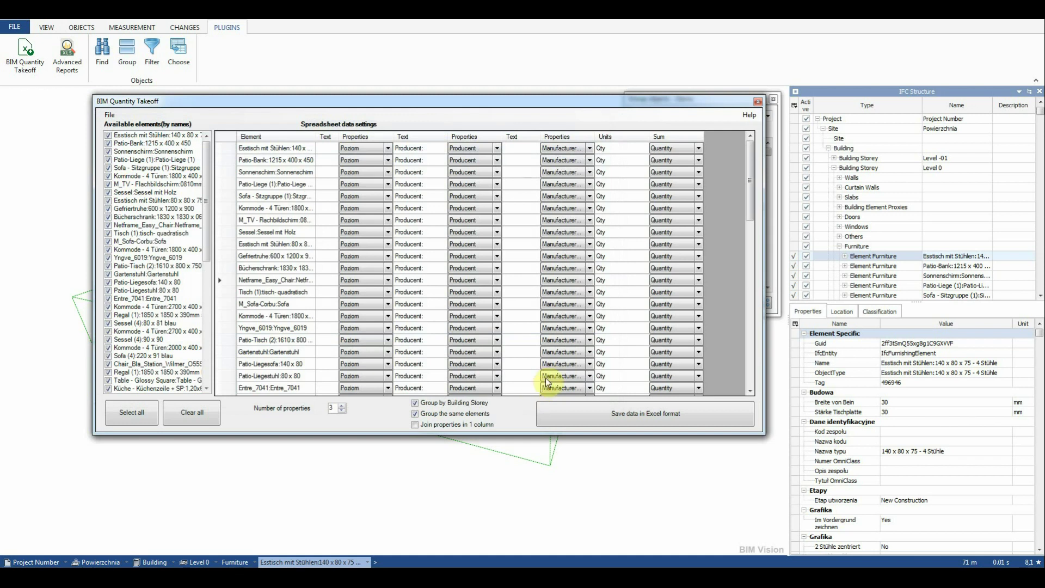
{"action": "left_click", "coordinate": [636, 416]}
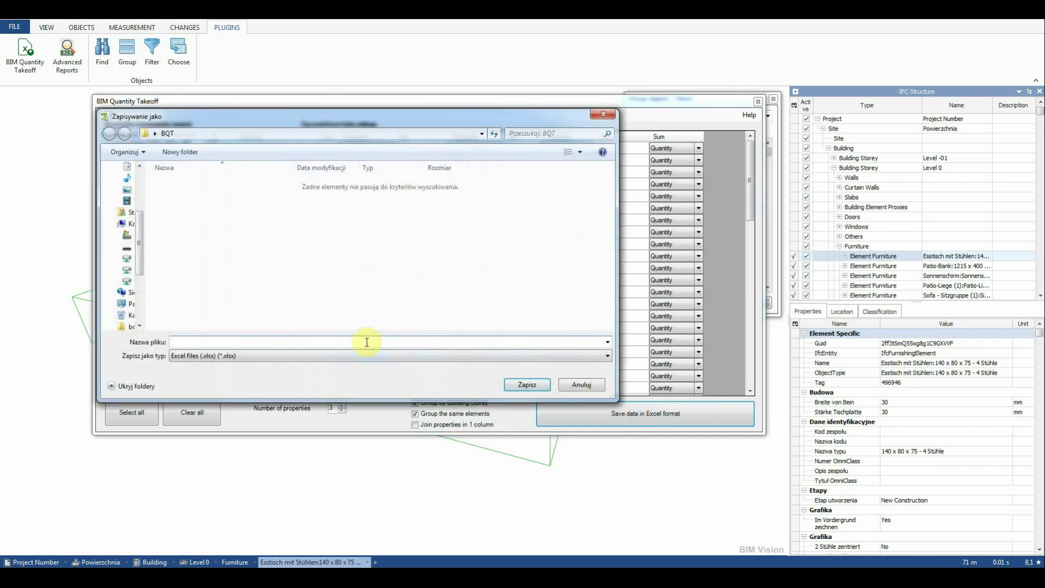
{"action": "type", "text": "furniture_list"}
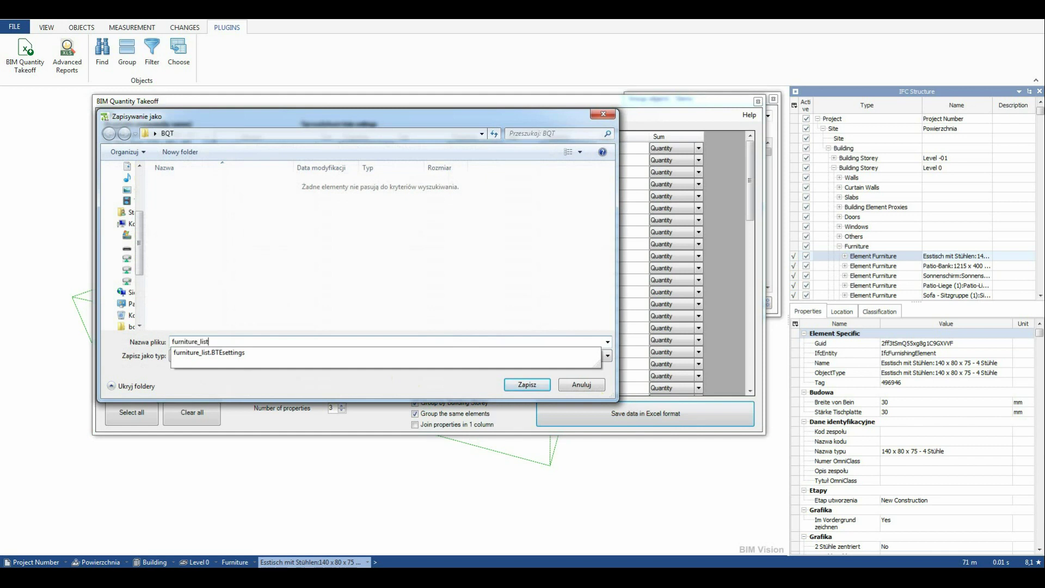
{"action": "left_click", "coordinate": [526, 384]}
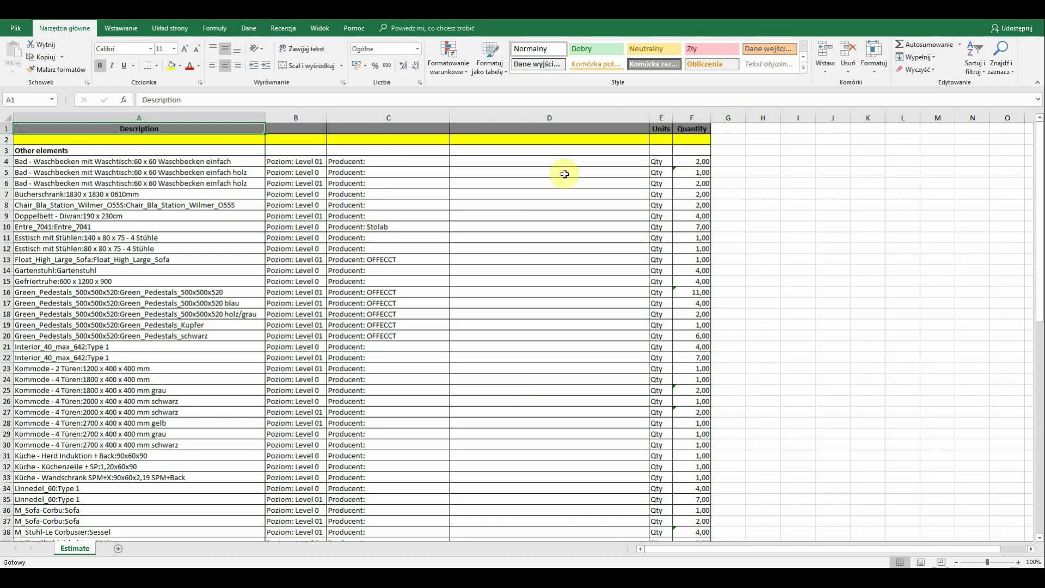
Convert the Netframe URL in D41 into a working hyperlink.
{"action": "scroll", "coordinate": [565, 174], "scroll_direction": "down", "scroll_amount": 3}
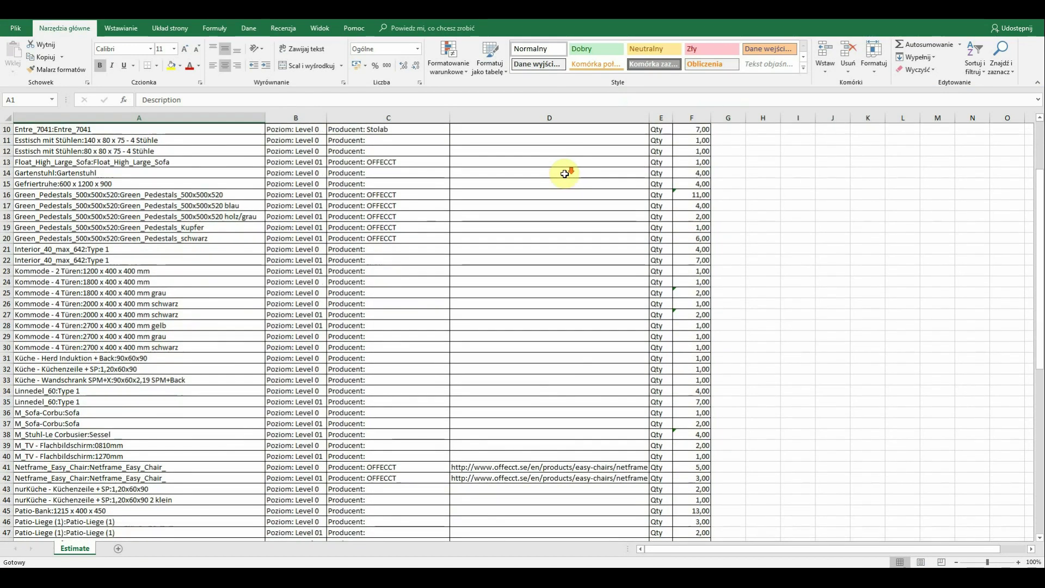
{"action": "scroll", "coordinate": [565, 174], "scroll_direction": "down", "scroll_amount": 2}
{"action": "scroll", "coordinate": [564, 174], "scroll_direction": "down", "scroll_amount": 3}
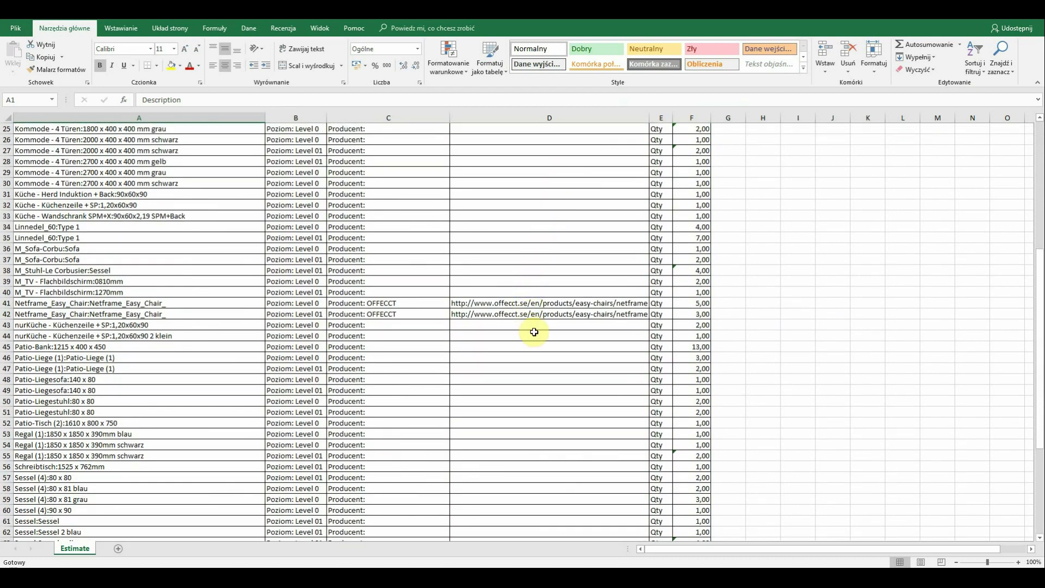
{"action": "scroll", "coordinate": [535, 314], "scroll_direction": "down", "scroll_amount": 1}
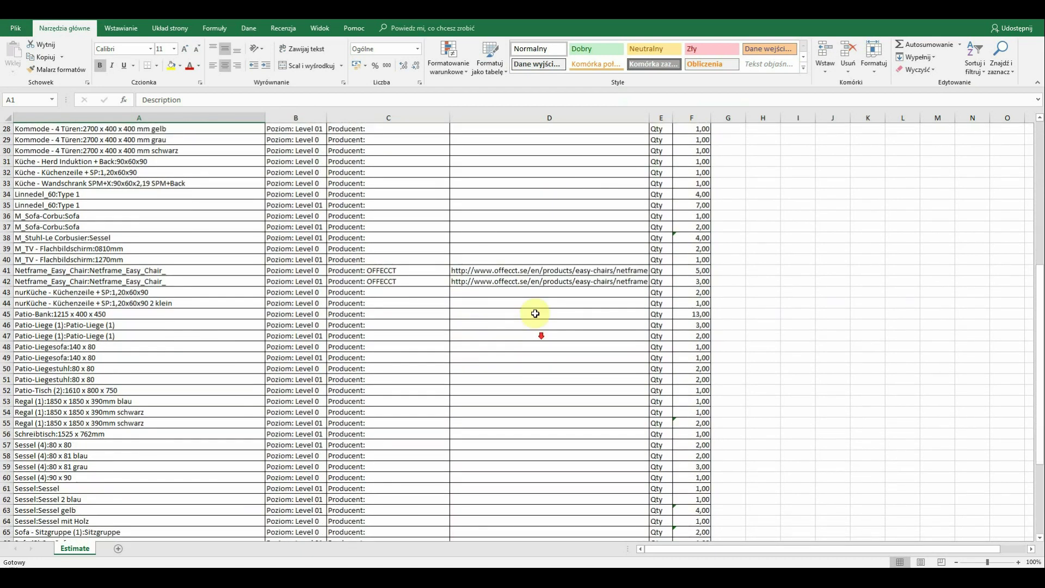
{"action": "left_click", "coordinate": [537, 270]}
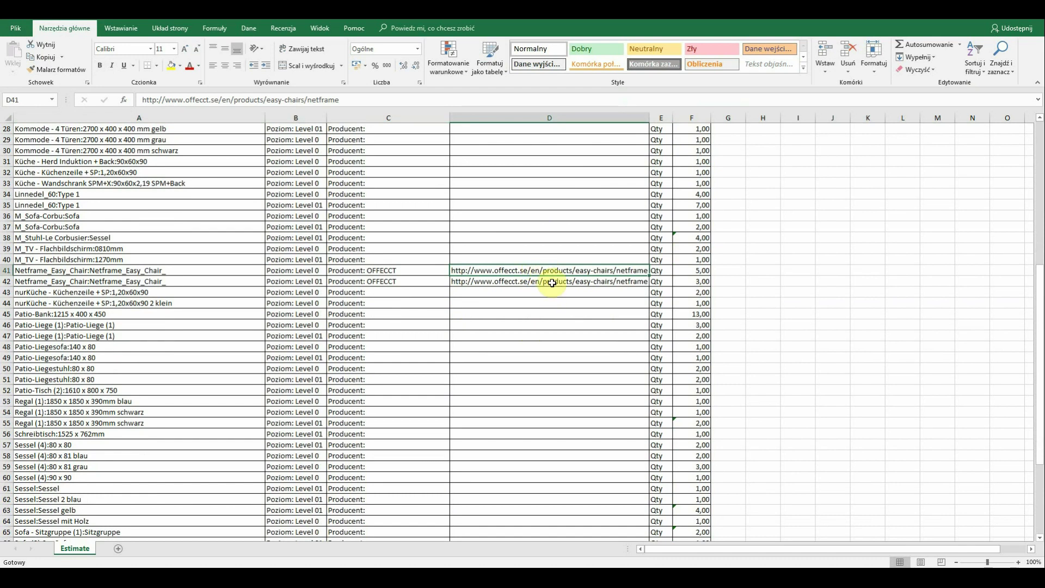
{"action": "left_click", "coordinate": [344, 109]}
{"action": "key", "text": "Return"}
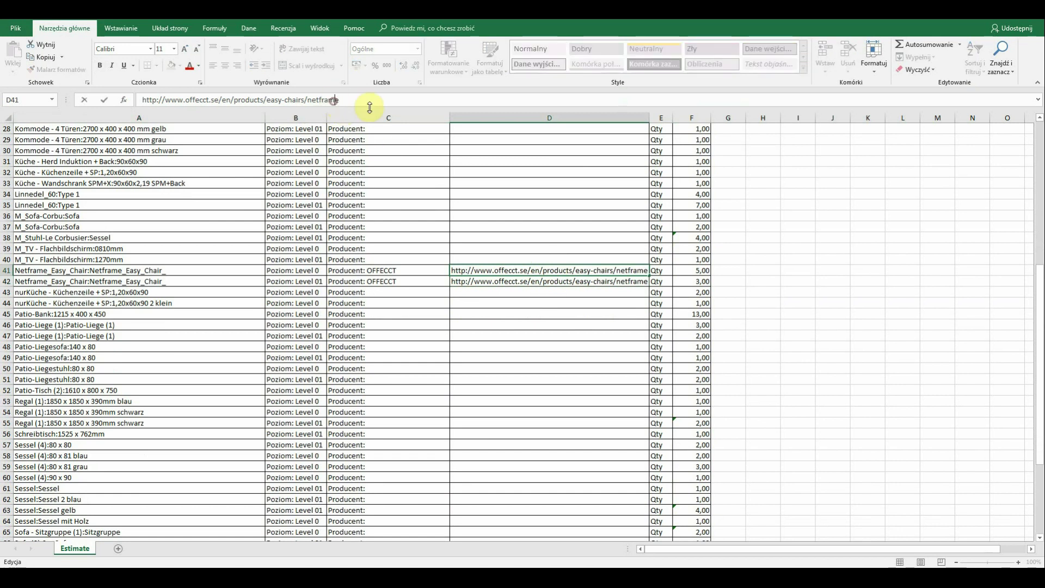
Follow the D41 link to the Offecct Netframe product page.
{"action": "left_click", "coordinate": [547, 271]}
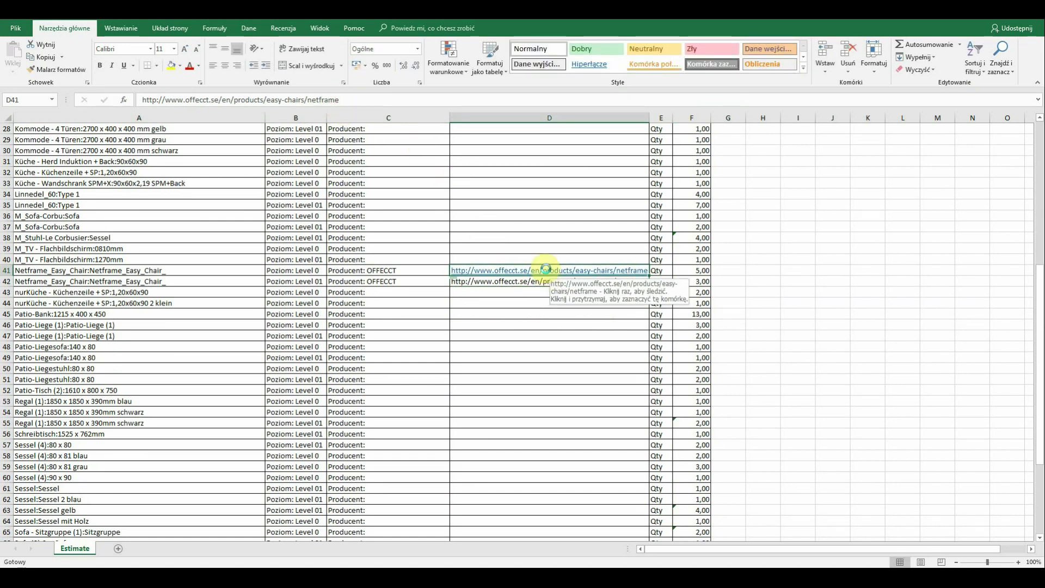
{"action": "left_click", "coordinate": [547, 270]}
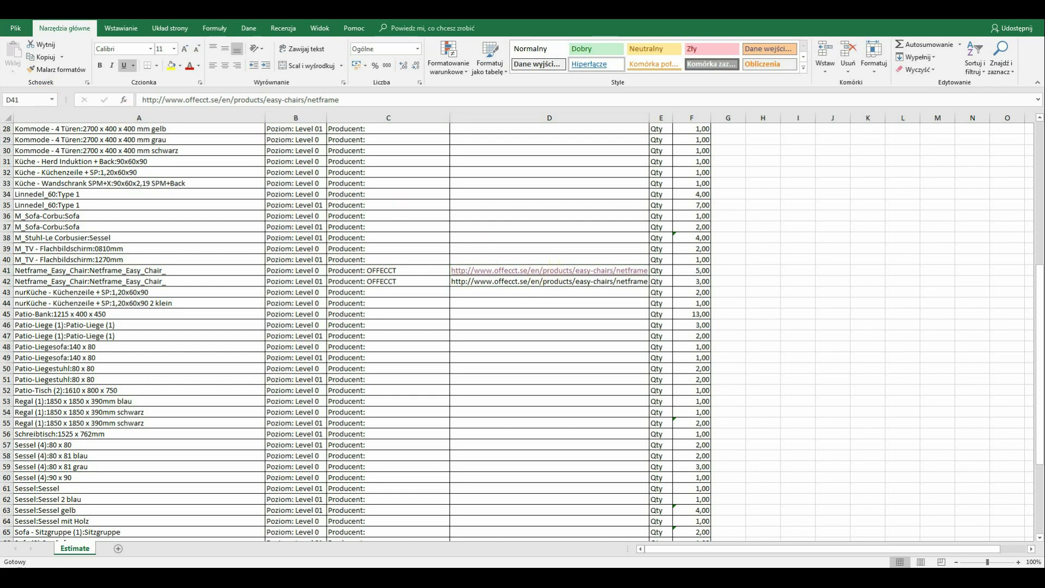
{"action": "left_click_drag", "start_coordinate": [0, 99], "coordinate": [490, 1]}
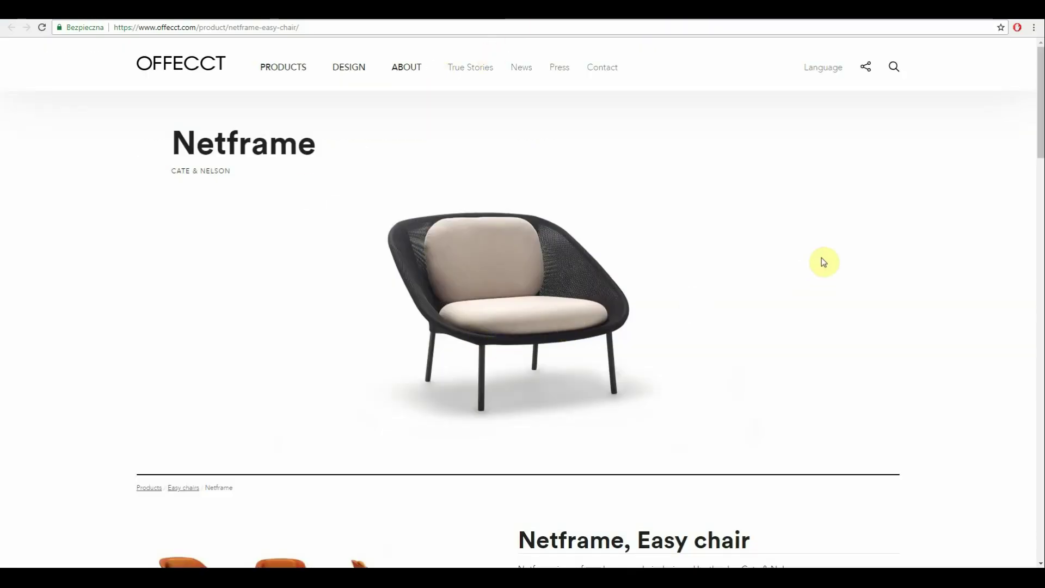
Scroll through the Netframe easy chair description and back to the page top.
{"action": "scroll", "coordinate": [823, 259], "scroll_direction": "down", "scroll_amount": 3}
{"action": "scroll", "coordinate": [825, 261], "scroll_direction": "down", "scroll_amount": 4}
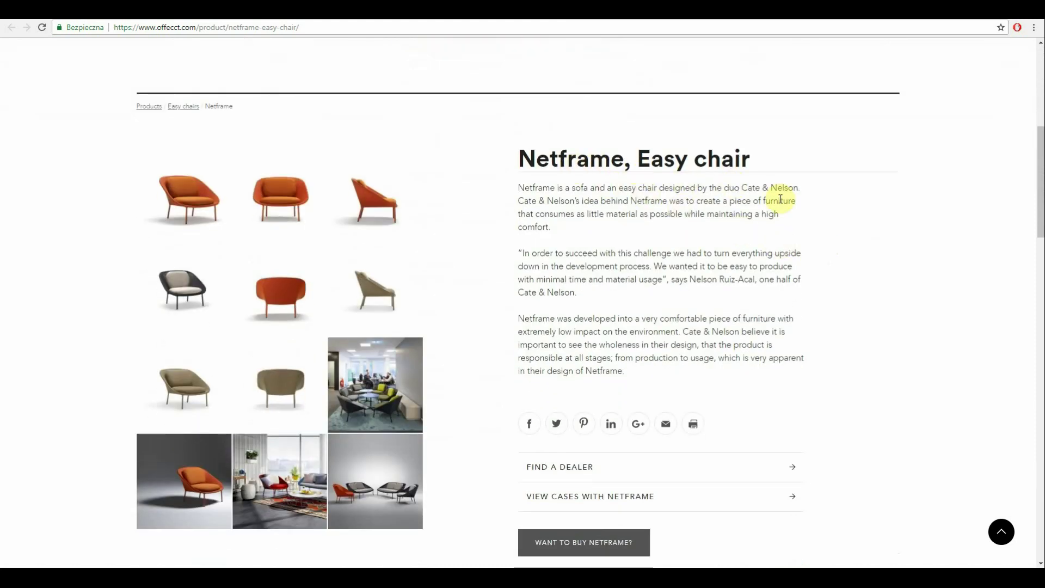
{"action": "scroll", "coordinate": [860, 248], "scroll_direction": "up", "scroll_amount": 5}
{"action": "scroll", "coordinate": [861, 251], "scroll_direction": "up", "scroll_amount": 2}
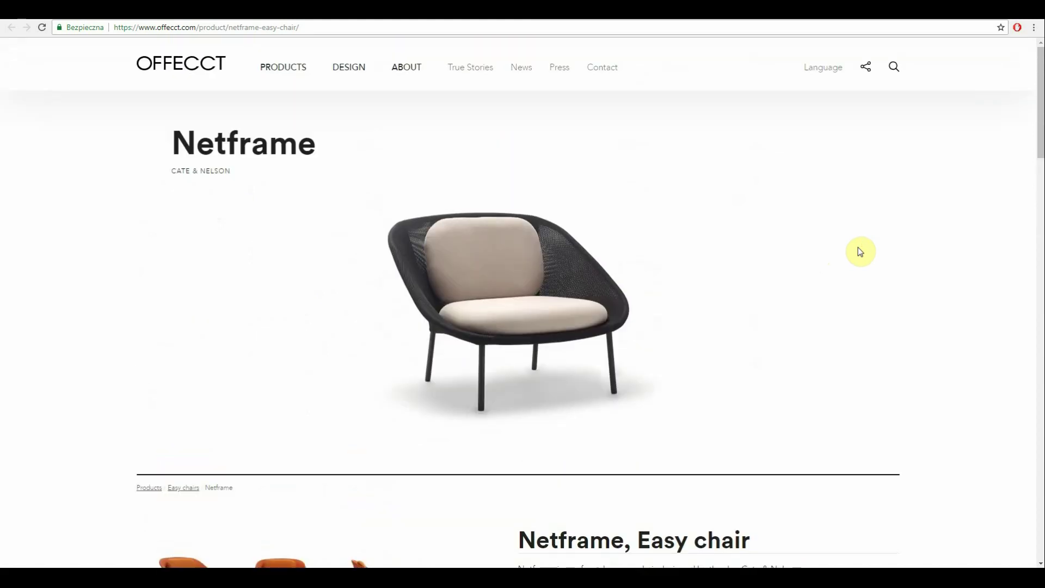